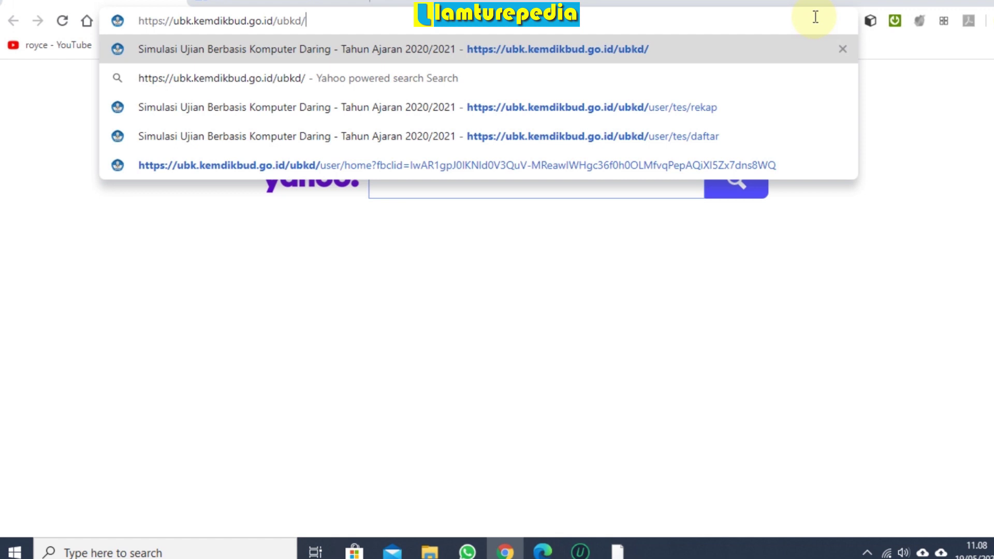
pyautogui.press('Return')
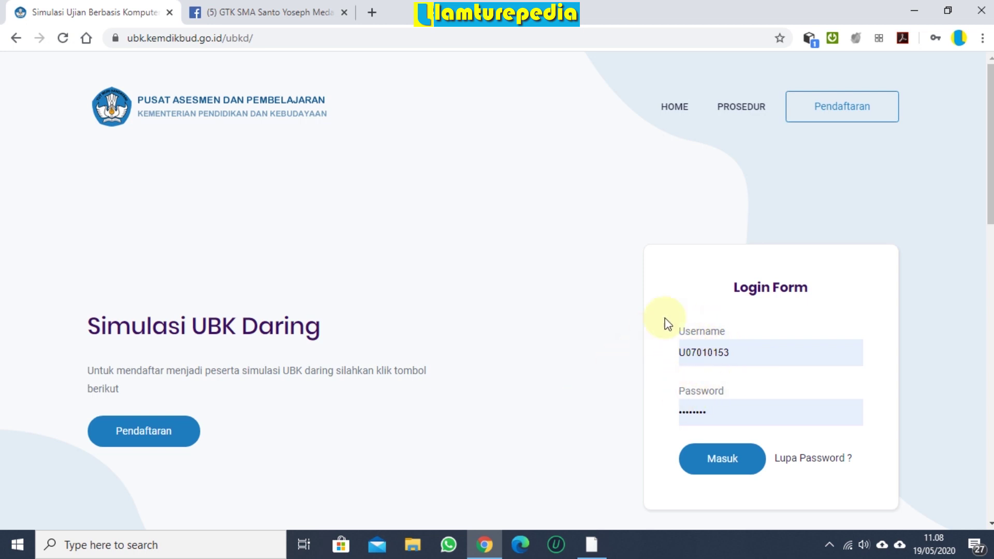
pyautogui.click(722, 458)
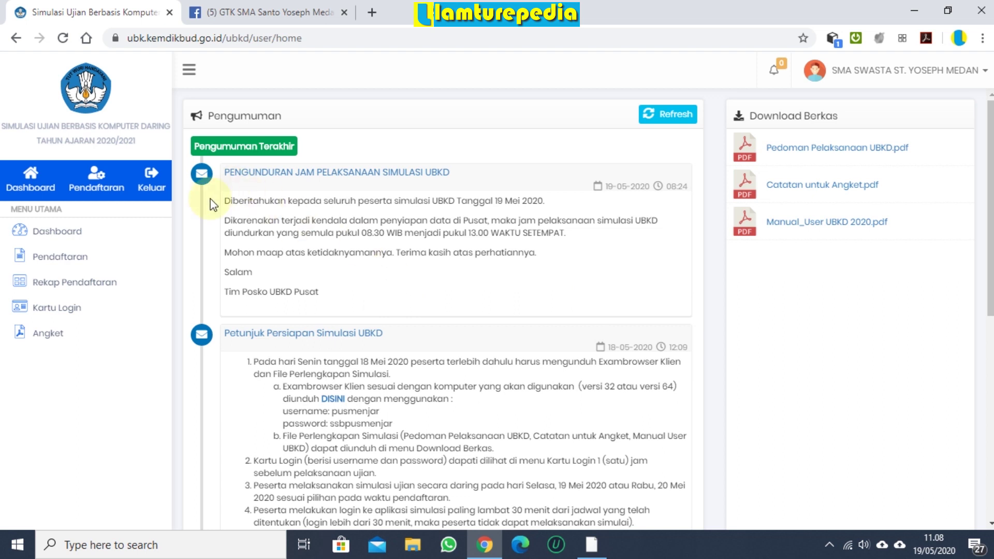
# Open the Exambrowser Klien download link (DISINI) in the Petunjuk Persiapan Simulasi UBKD announcement
pyautogui.scroll(-1, 318, 352)
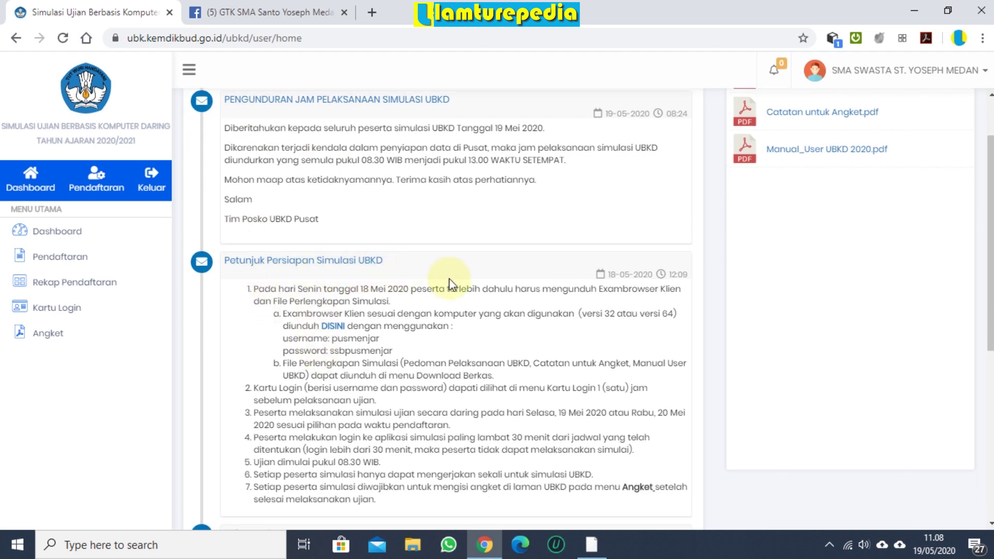
pyautogui.scroll(-1, 451, 279)
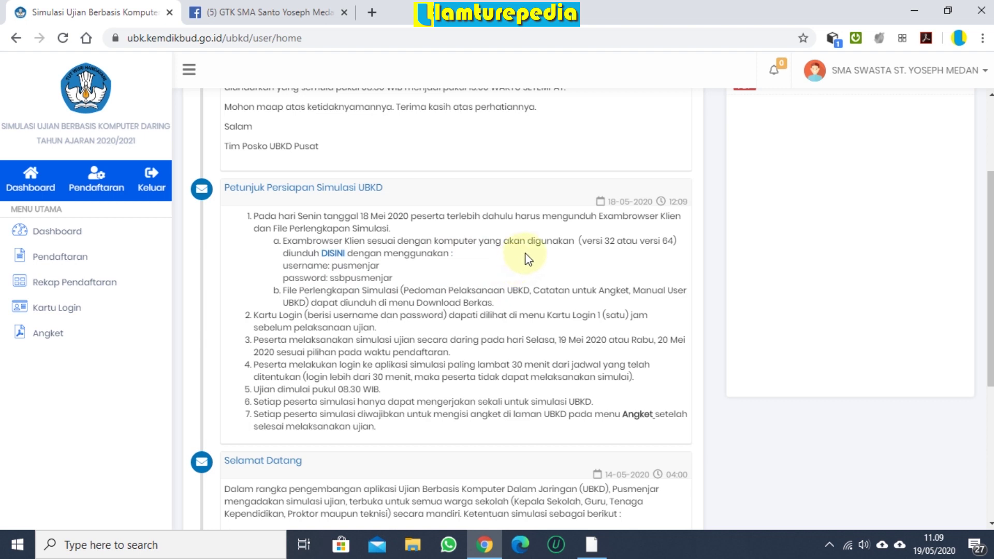
pyautogui.click(331, 255)
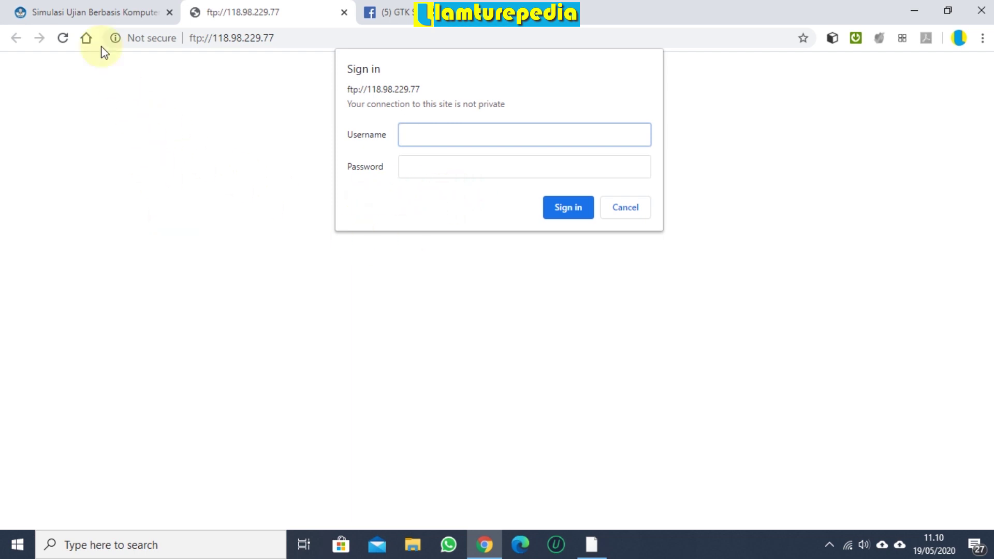
# Copy the username given in the announcement and paste it into the FTP site's sign-in username field
pyautogui.click(89, 20)
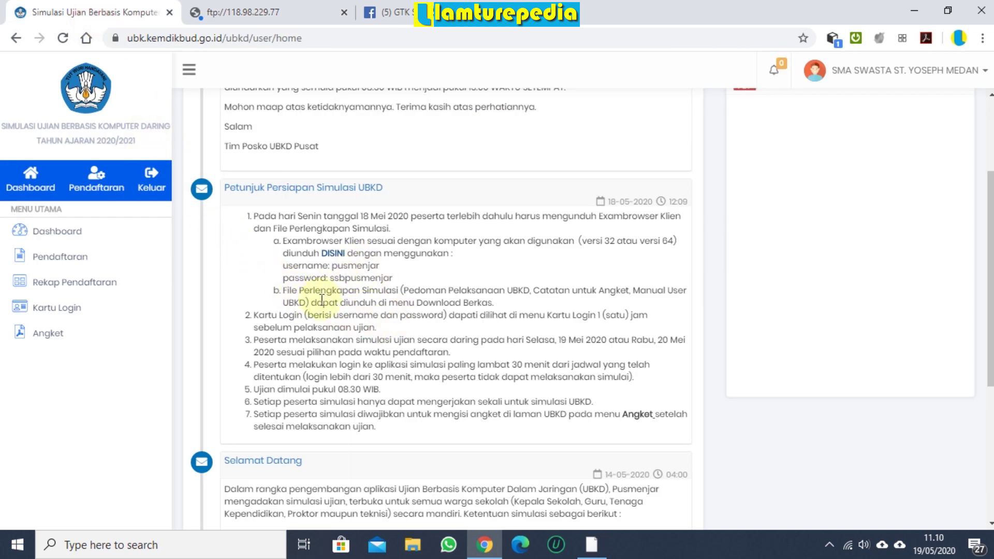
pyautogui.doubleClick(348, 266)
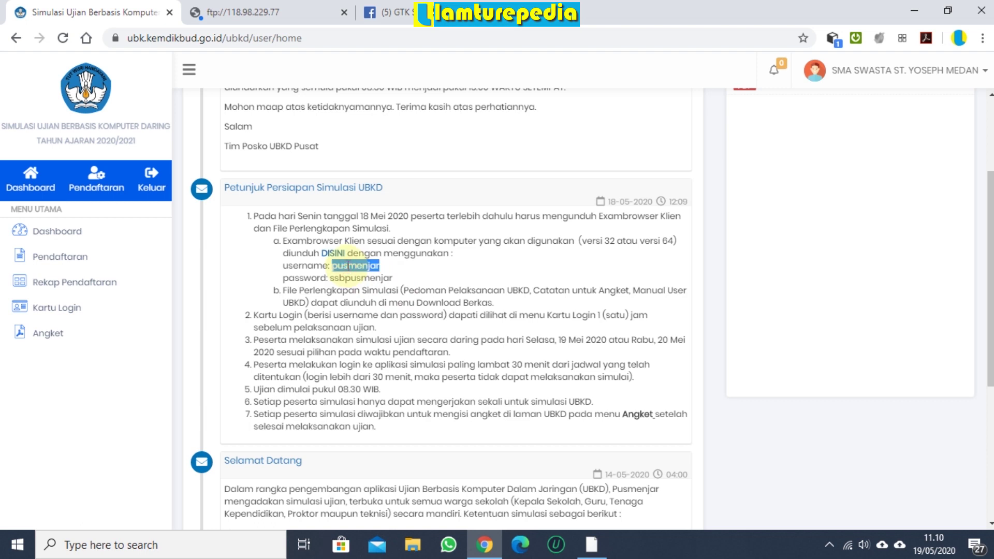
pyautogui.rightClick(347, 266)
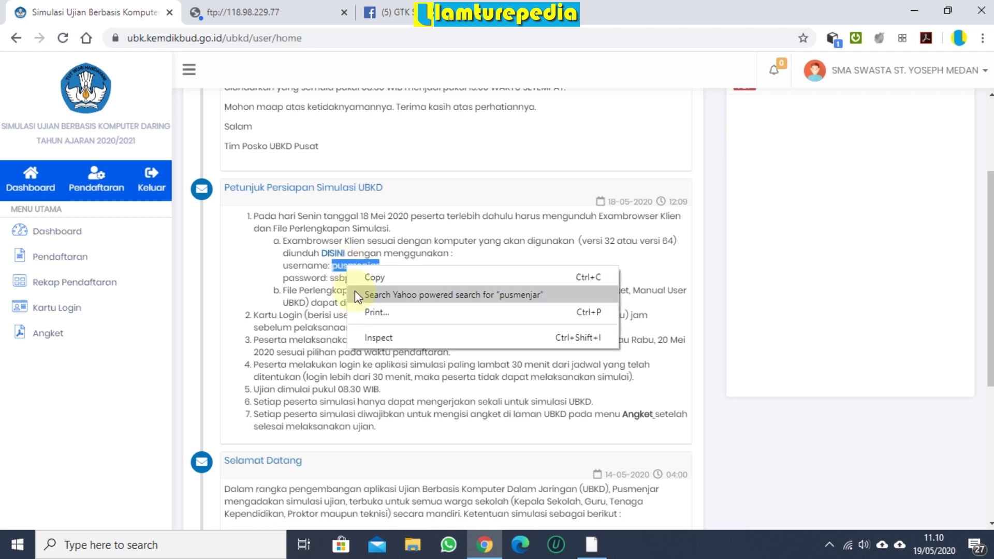
pyautogui.click(388, 281)
pyautogui.click(248, 15)
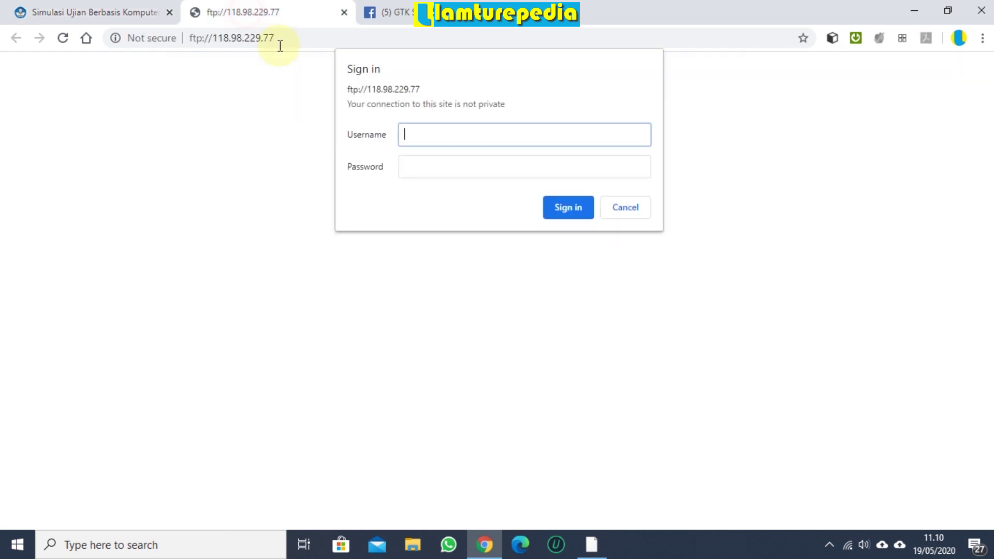
pyautogui.rightClick(438, 134)
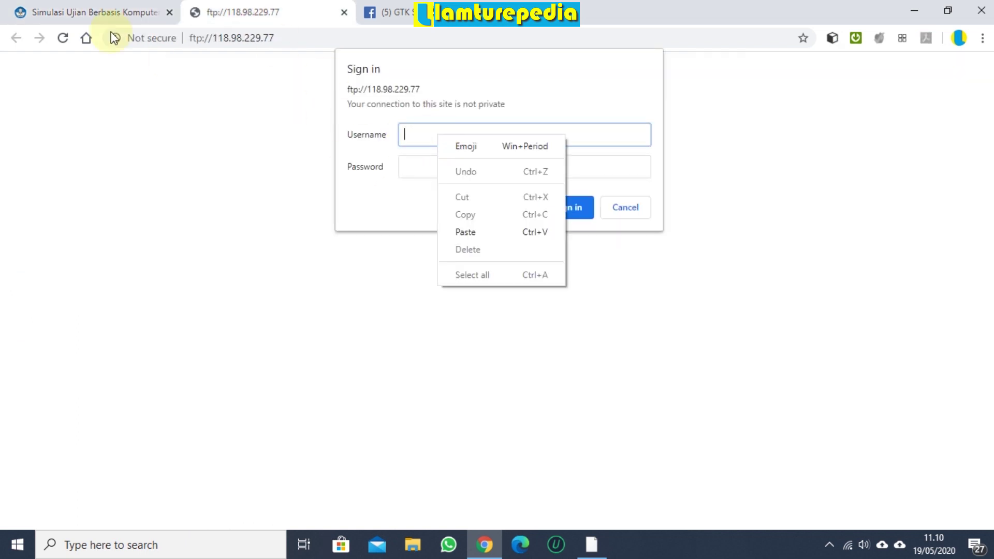
pyautogui.click(62, 12)
pyautogui.rightClick(356, 267)
pyautogui.click(378, 273)
pyautogui.click(249, 15)
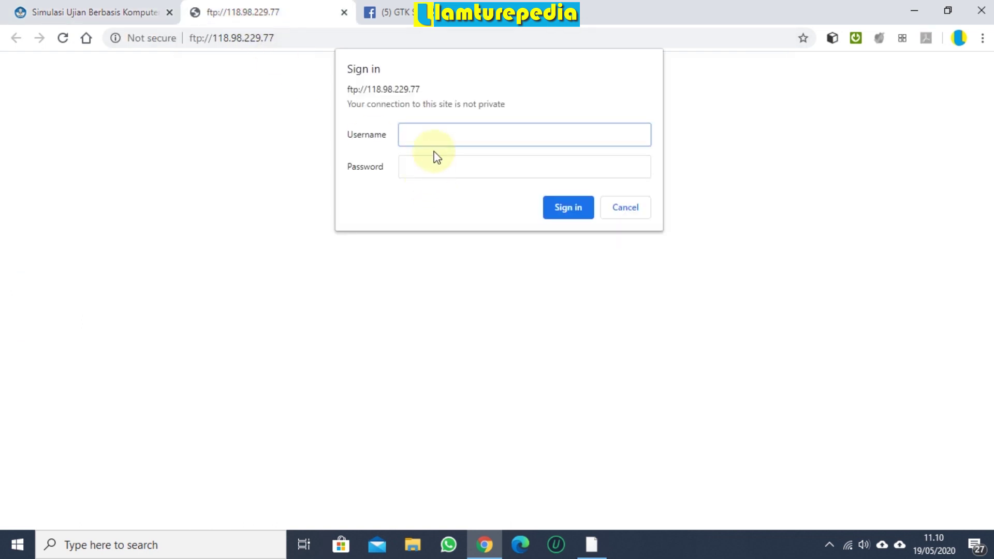
pyautogui.rightClick(420, 133)
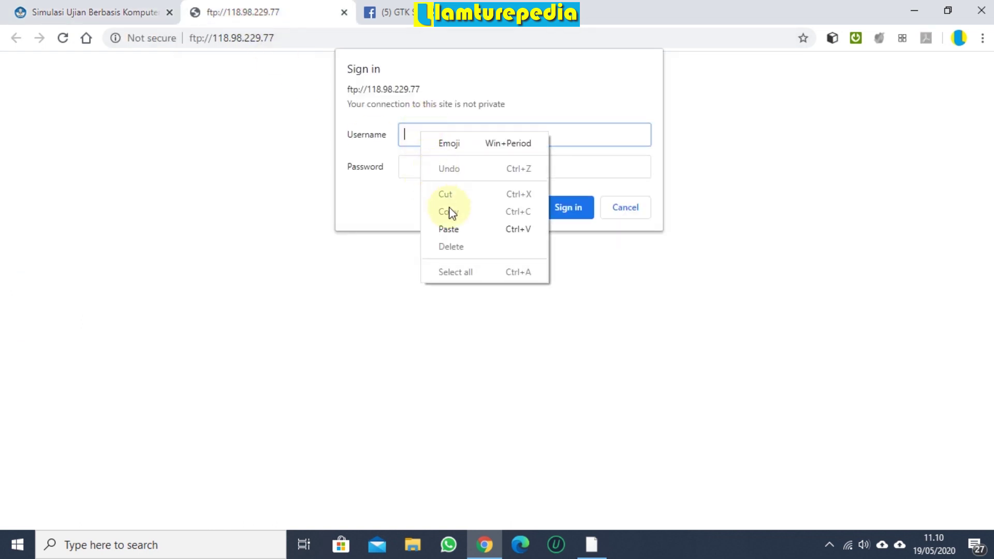
pyautogui.click(450, 227)
# Copy the password from the announcement into the FTP sign-in password field and sign in
pyautogui.click(133, 19)
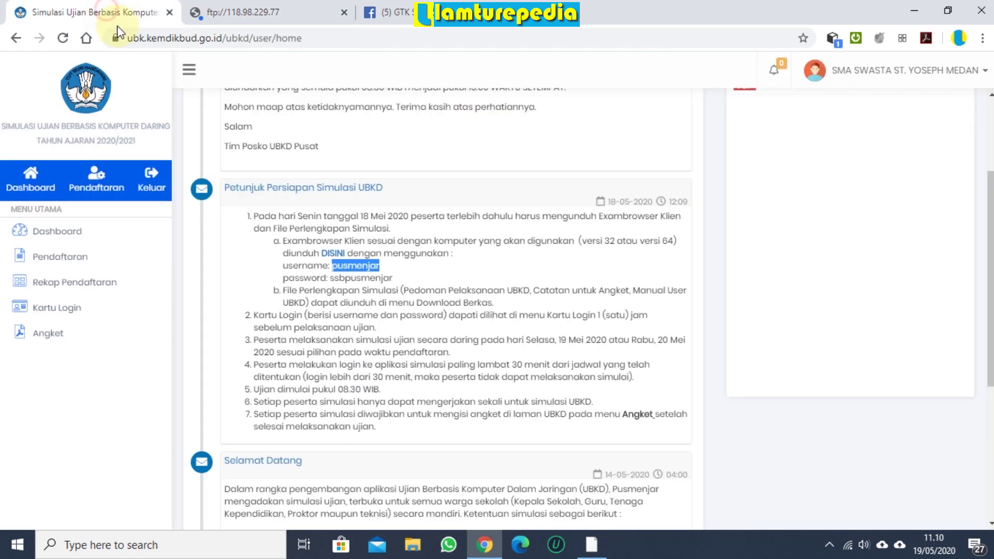
pyautogui.doubleClick(346, 278)
pyautogui.rightClick(348, 278)
pyautogui.click(380, 286)
pyautogui.click(273, 18)
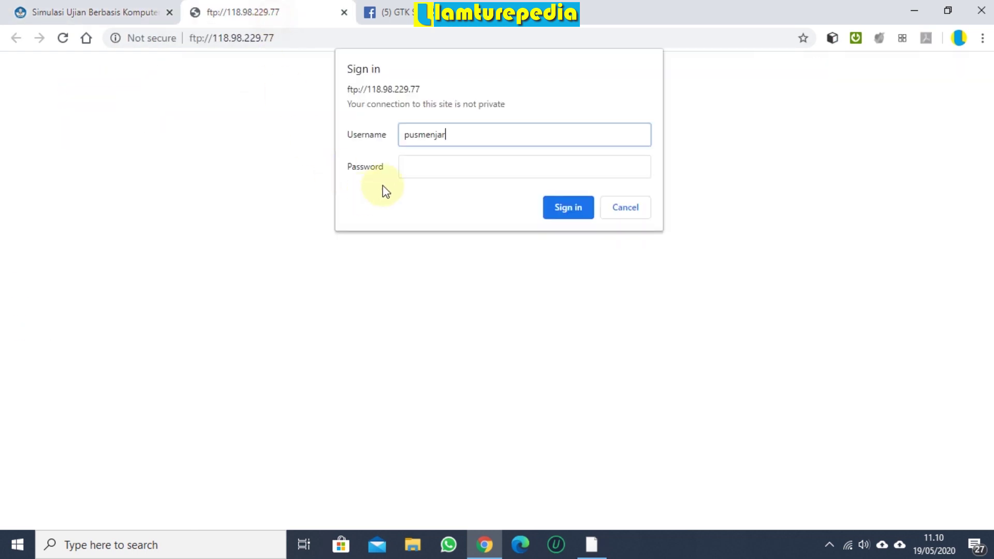
pyautogui.rightClick(436, 171)
pyautogui.click(475, 267)
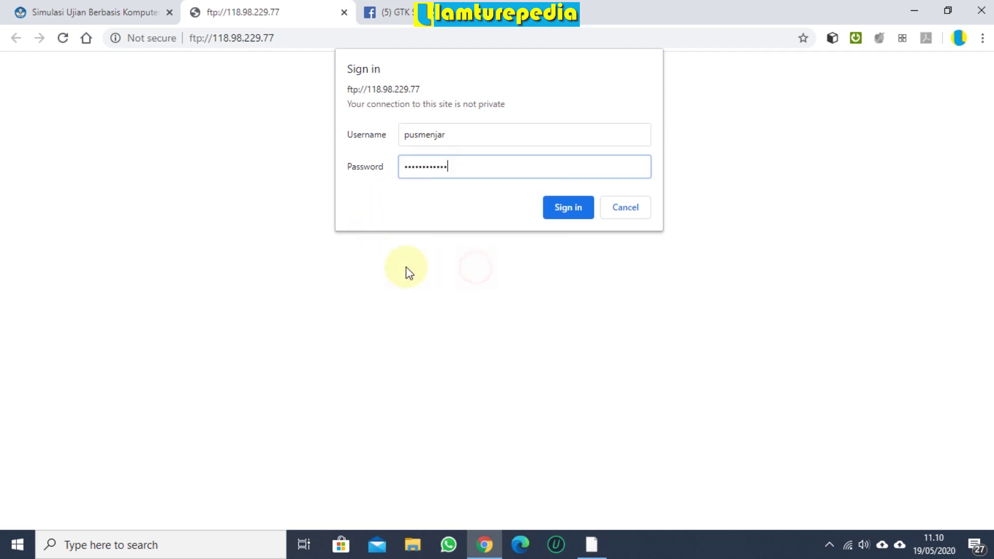
pyautogui.click(562, 209)
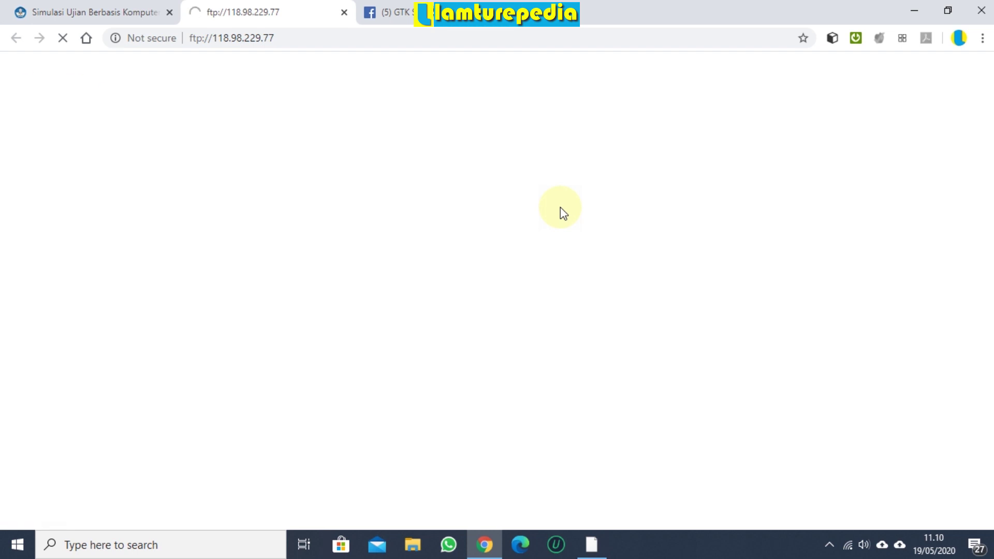
pyautogui.click(111, 14)
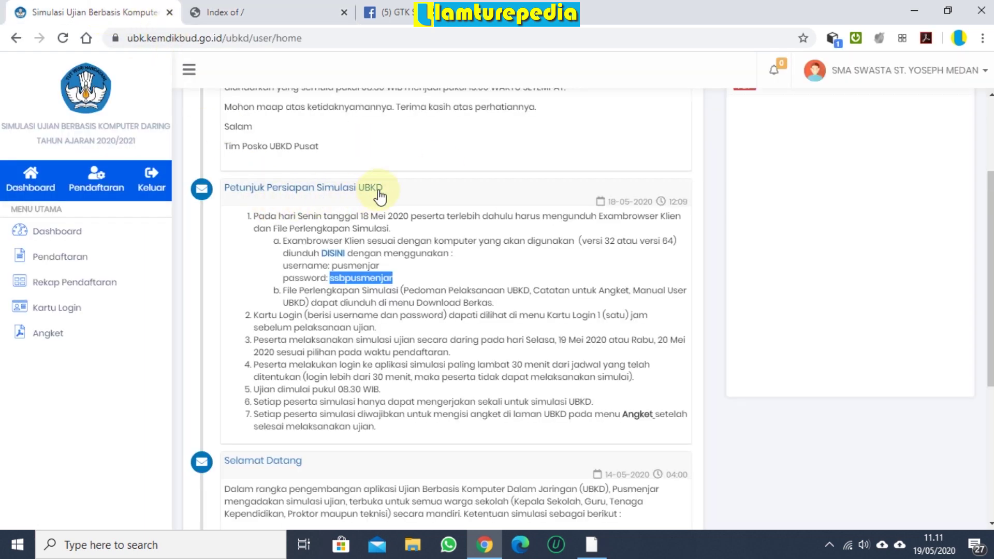
pyautogui.click(254, 11)
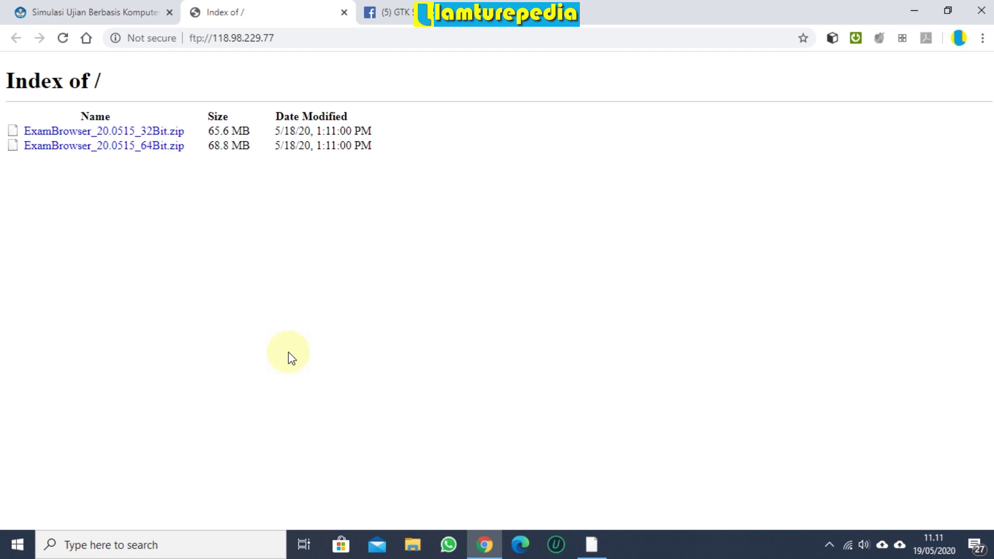
# Run dxdiag to check whether the operating system is 32-bit or 64-bit, and close the diagnostic tool
pyautogui.click(16, 548)
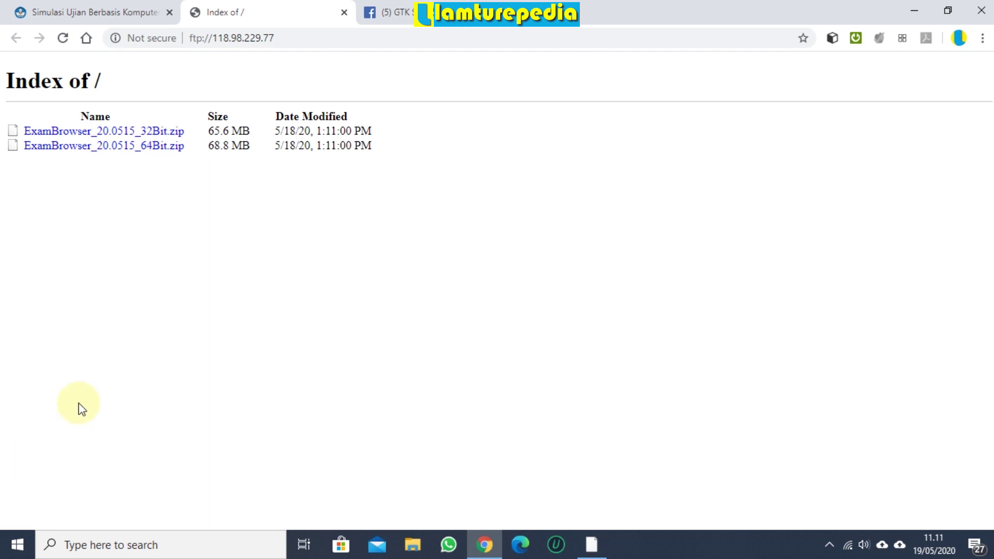
pyautogui.click(85, 546)
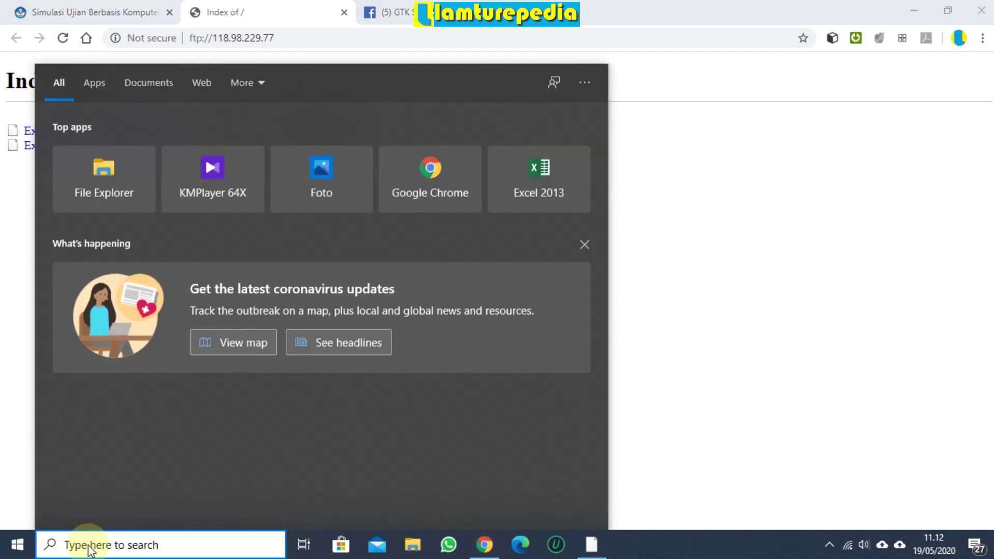
pyautogui.write('dxdiag')
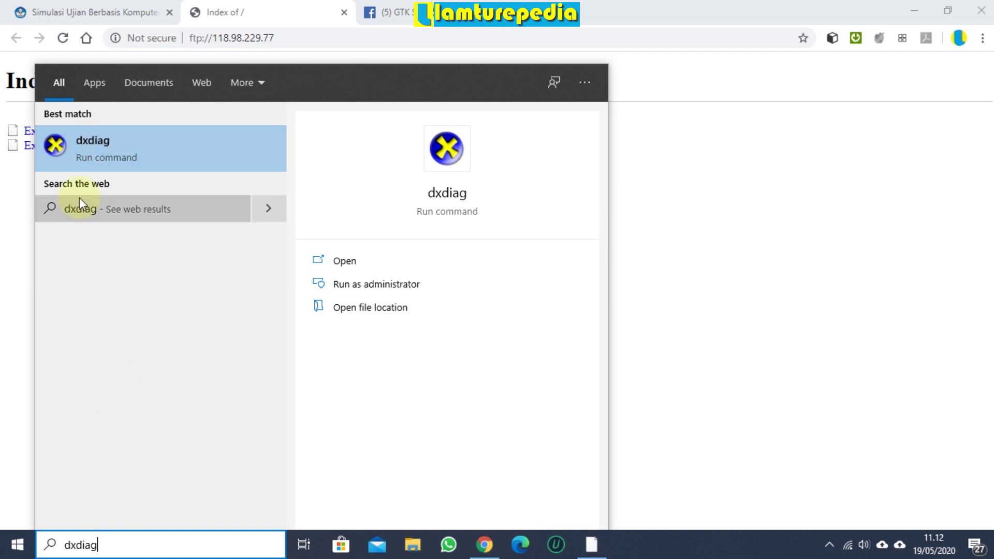
pyautogui.click(67, 148)
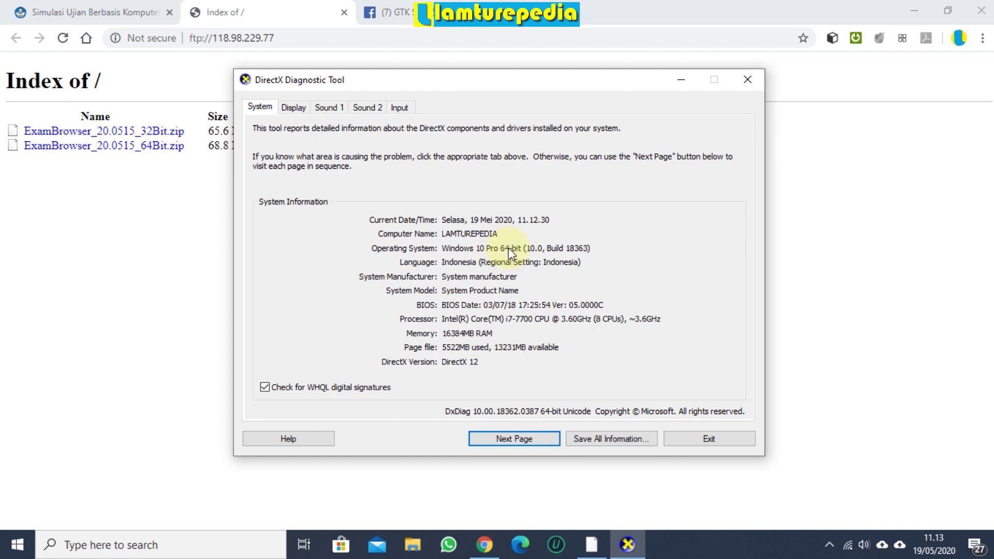
pyautogui.click(717, 441)
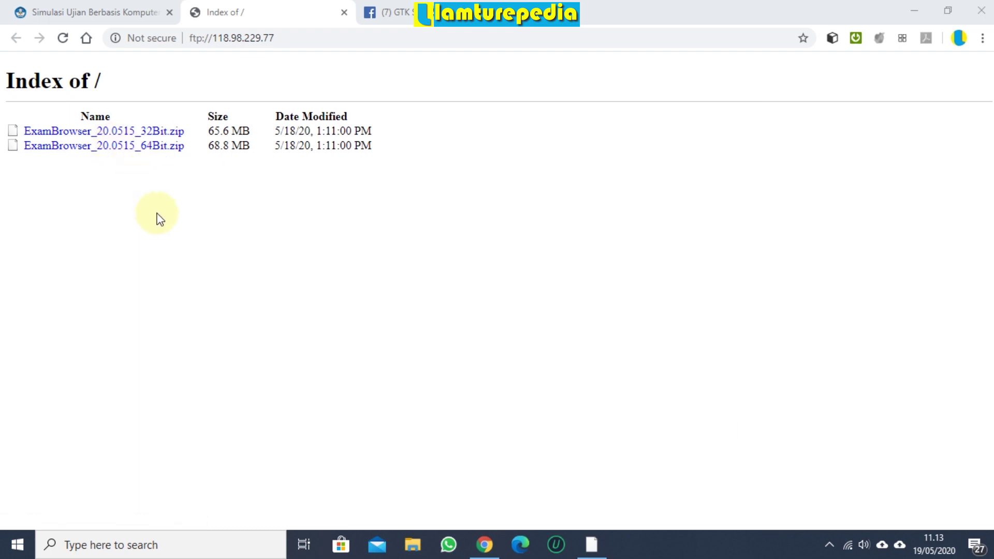
# Start downloading ExamBrowser_20.0515_64Bit.zip and set its file name to ExamBrowser_20.0515_64Bit
pyautogui.click(135, 147)
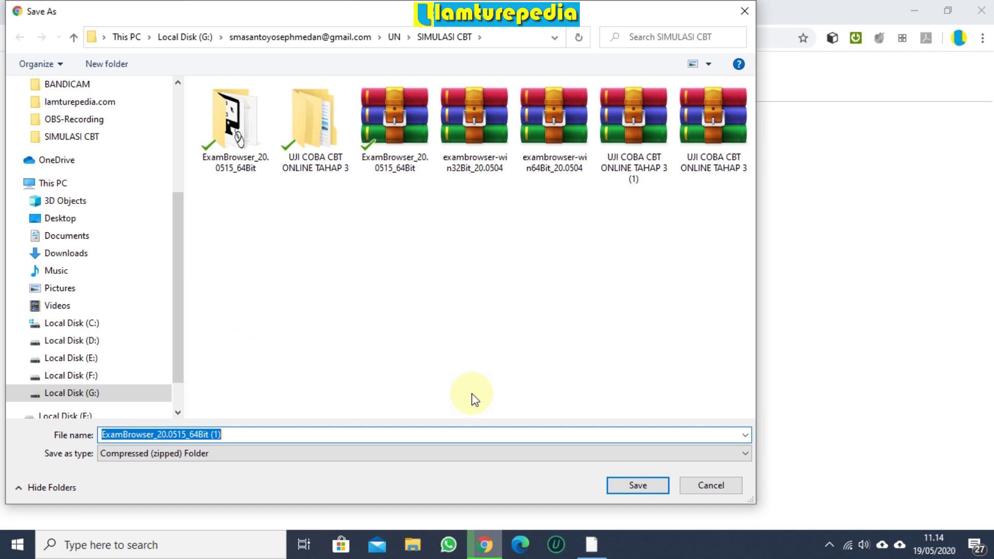
pyautogui.click(253, 434)
pyautogui.press('BackSpace')
pyautogui.press('BackSpace')
pyautogui.press('BackSpace')
pyautogui.press('BackSpace')
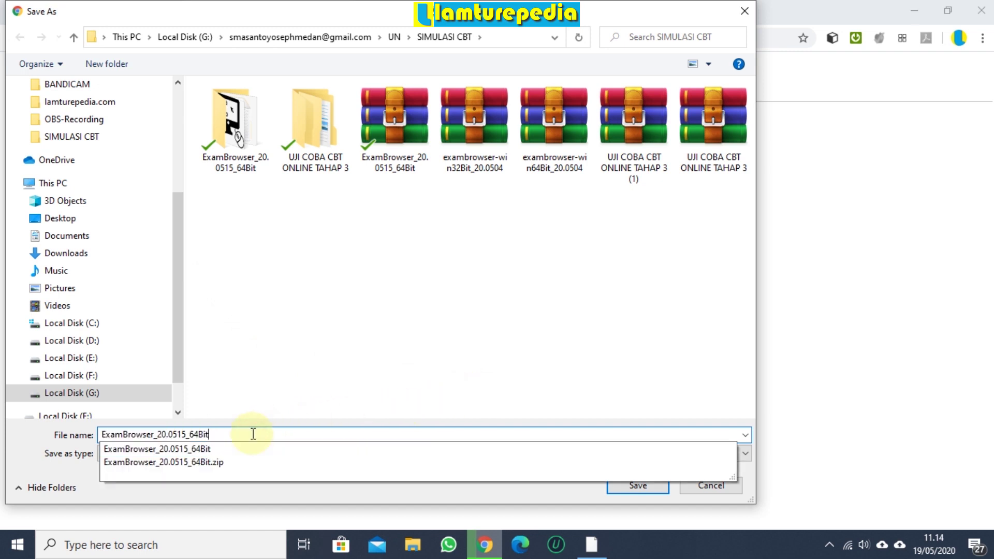
pyautogui.click(351, 339)
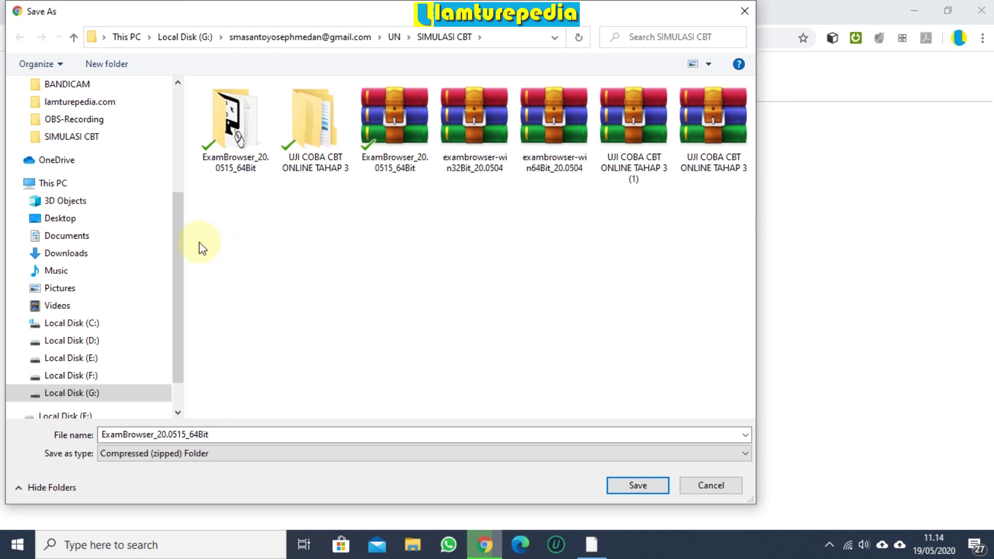
# Choose the Desktop as the download location and save the zip file there
pyautogui.moveTo(179, 229); pyautogui.dragTo(187, 125)
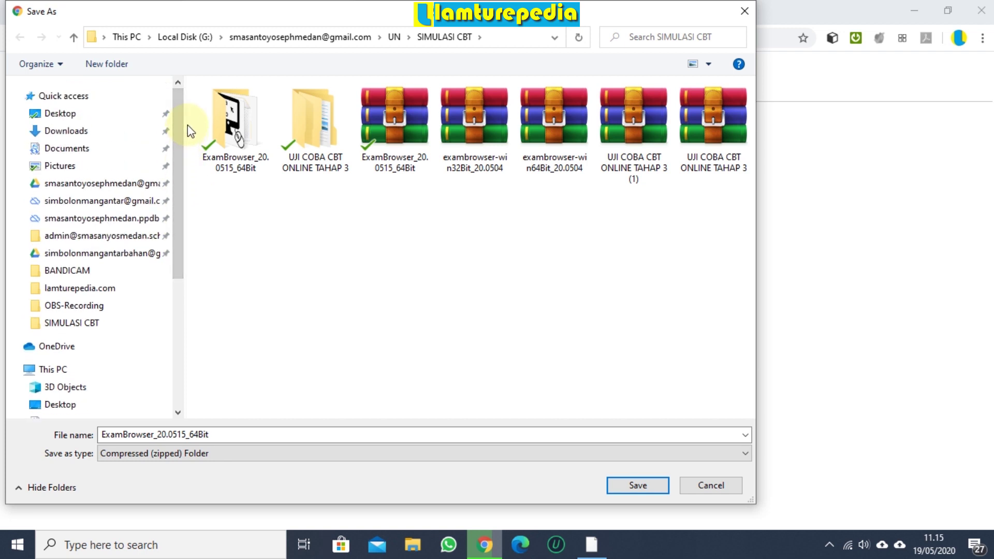
pyautogui.click(65, 116)
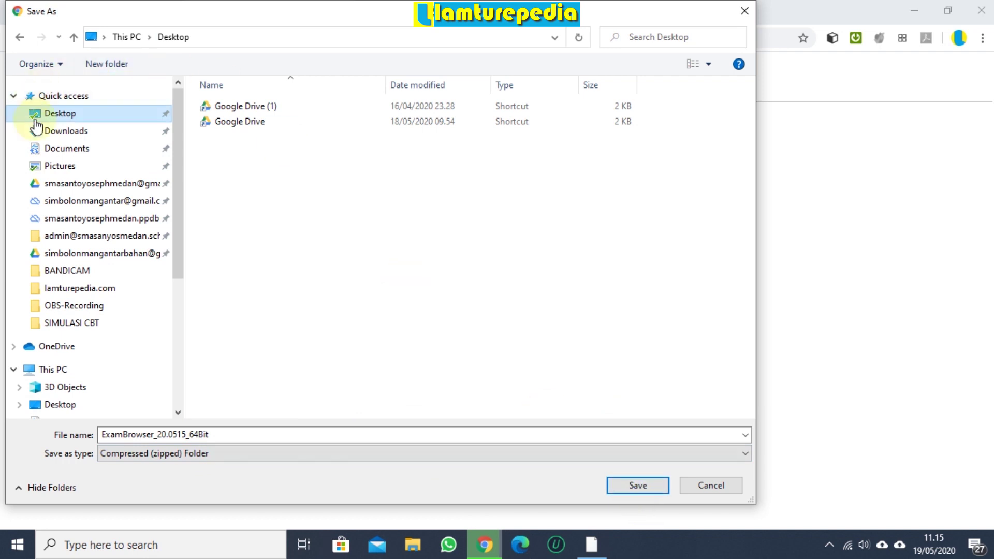
pyautogui.click(55, 115)
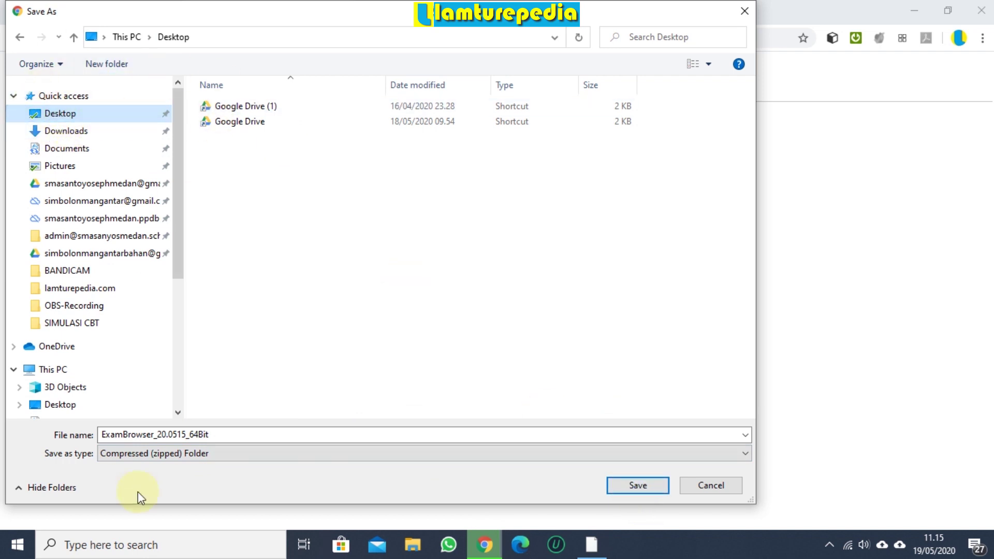
pyautogui.click(652, 492)
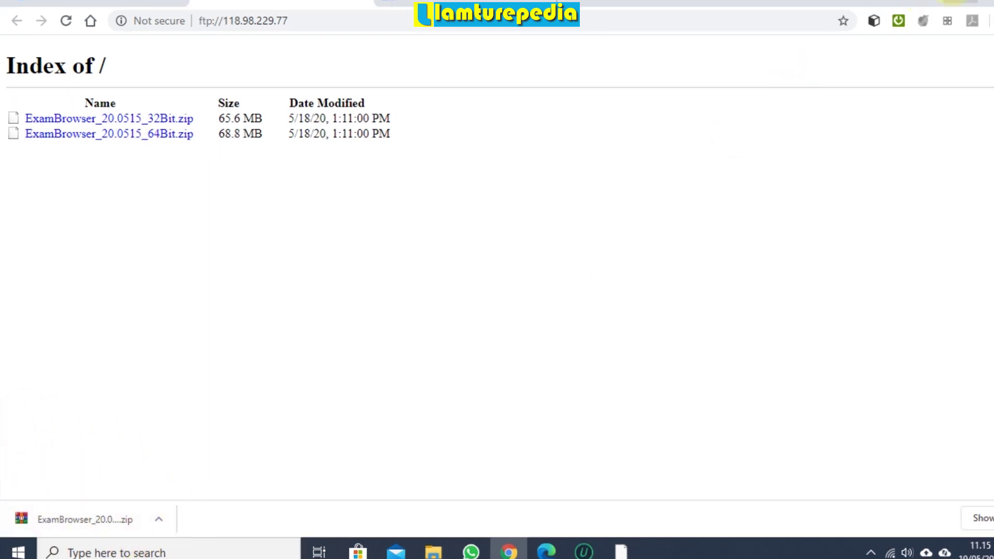
# Minimize the browser and move the downloaded ExamBrowser archive to an empty spot beside the other desktop icons
pyautogui.click(920, 10)
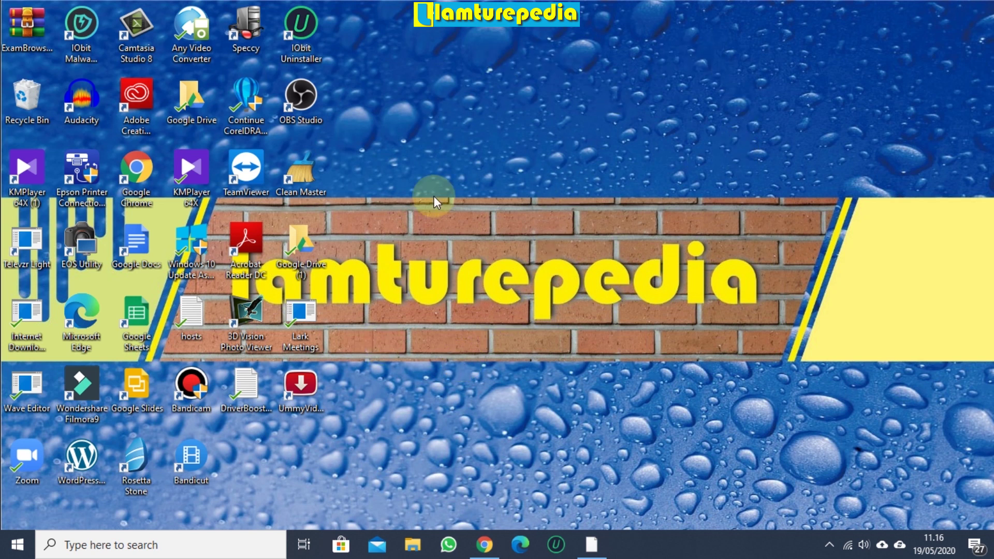
pyautogui.moveTo(34, 16); pyautogui.dragTo(391, 33)
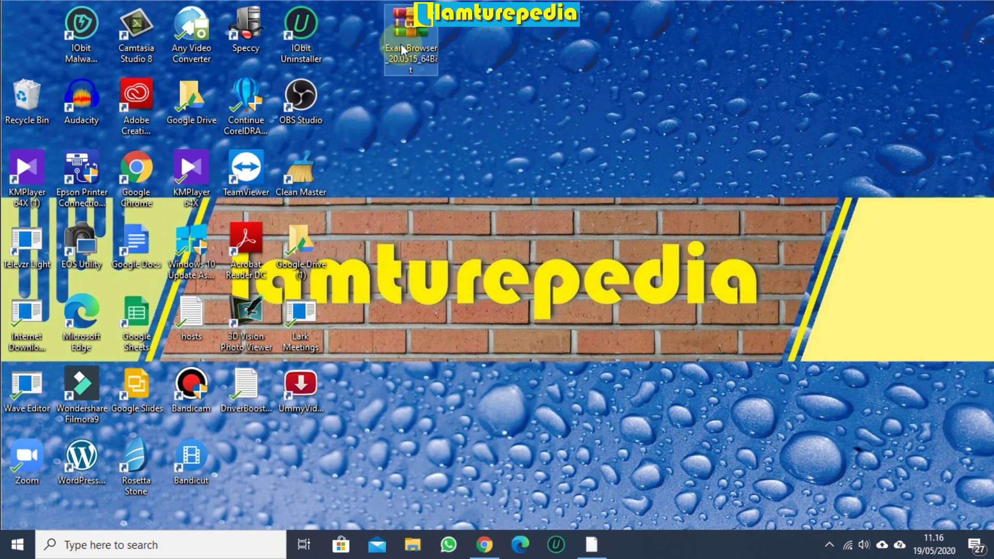
pyautogui.click(476, 86)
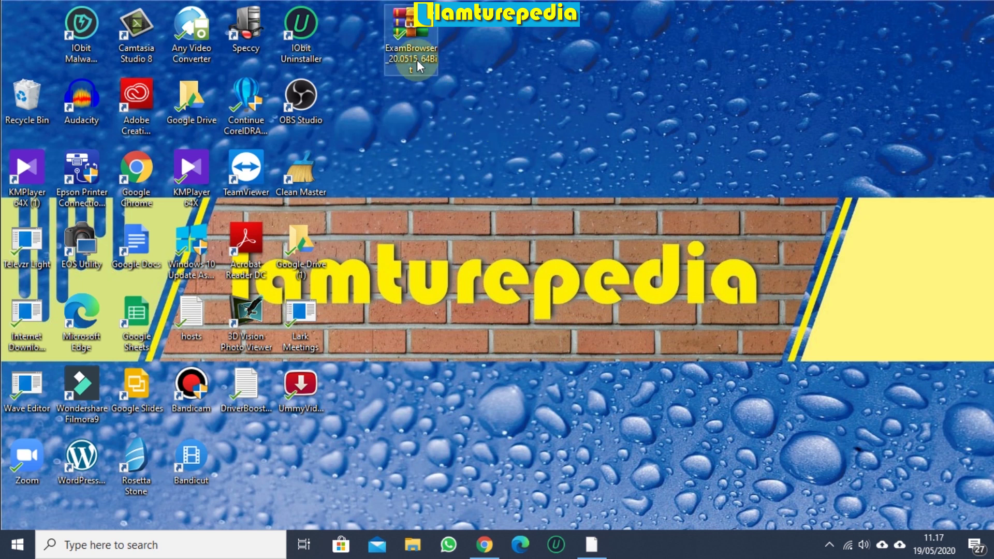
# Extract the ExamBrowser archive into its own ExamBrowser_20.0515_64Bit folder and move that folder directly below the archive on the desktop
pyautogui.click(414, 29)
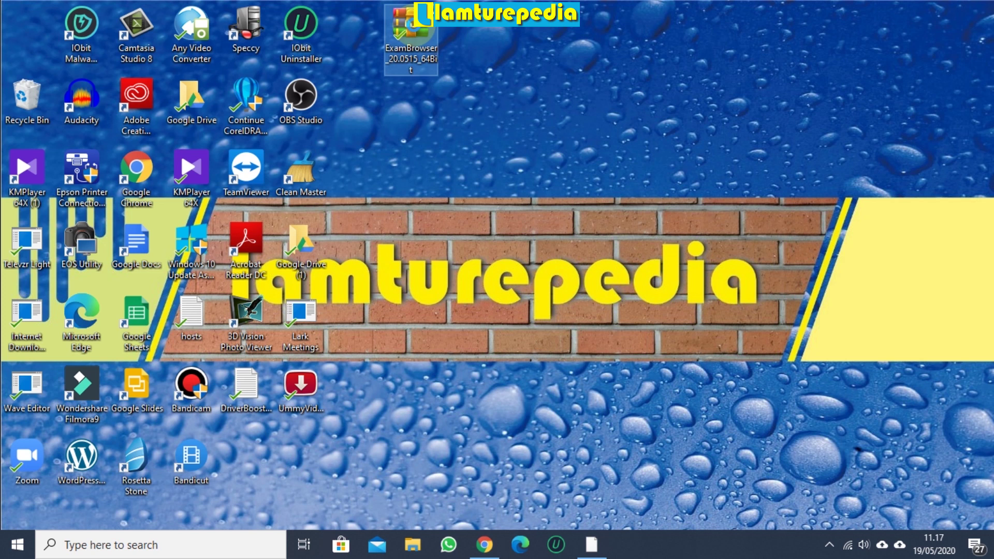
pyautogui.rightClick(415, 26)
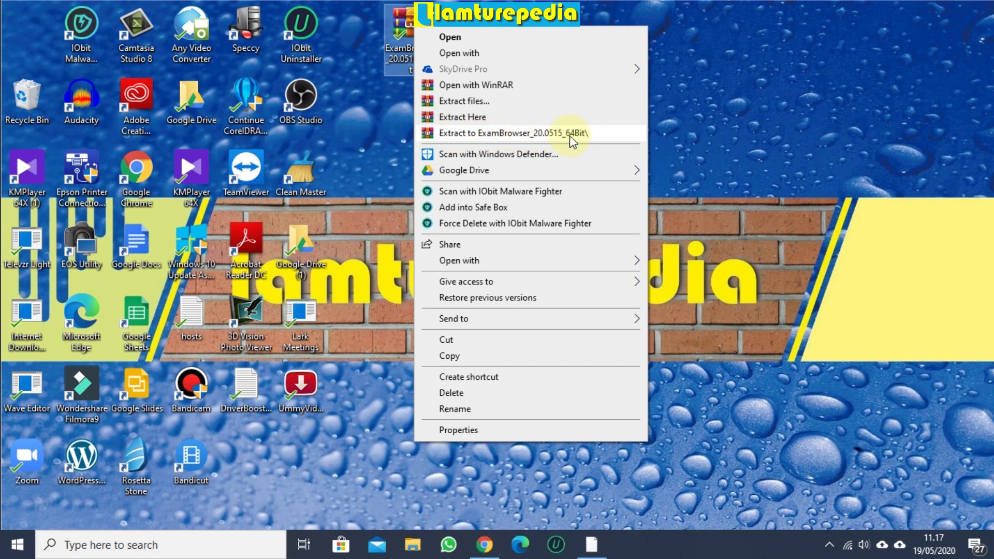
pyautogui.click(506, 133)
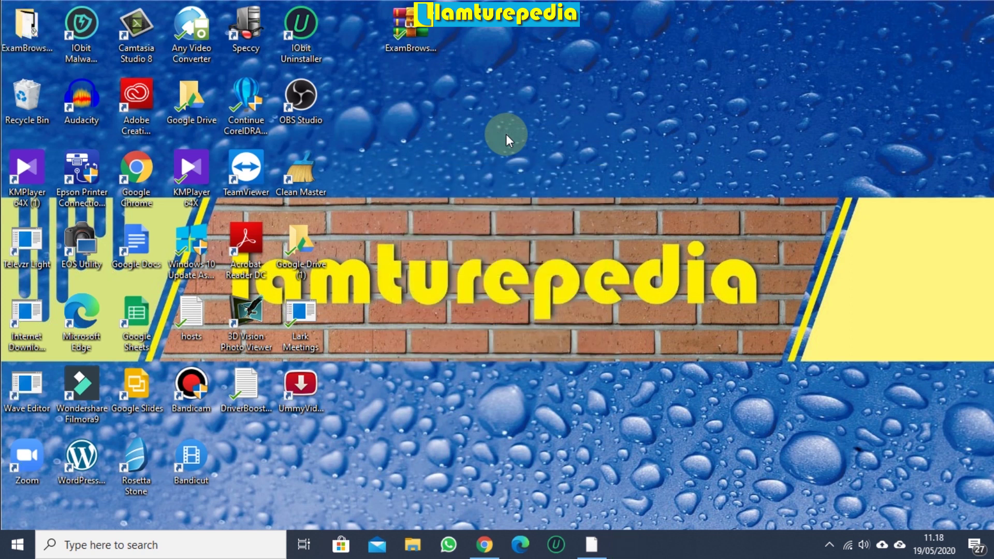
pyautogui.moveTo(23, 24); pyautogui.dragTo(428, 77)
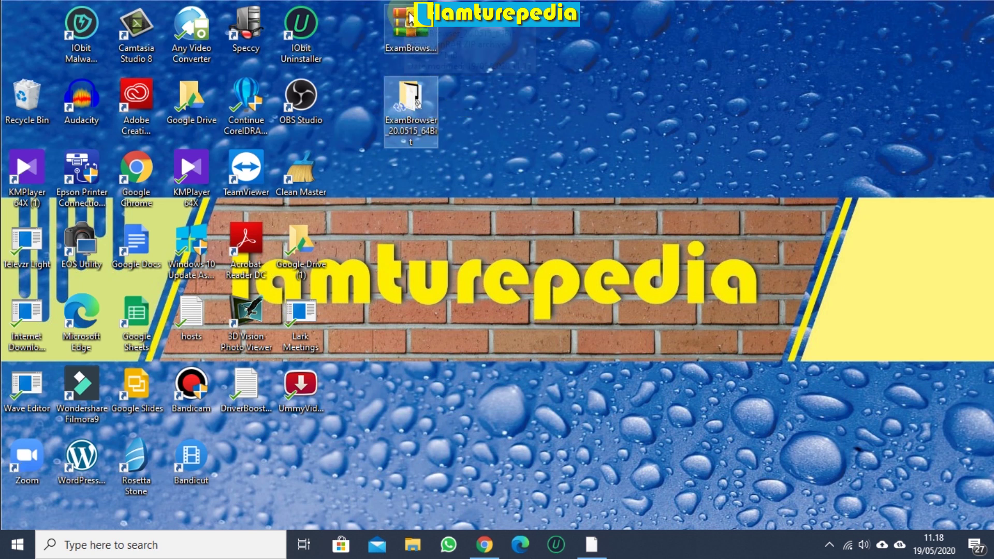
# Launch the ExamBrowser application from the extracted folder as administrator and run the online exam browser
pyautogui.click(411, 97)
pyautogui.doubleClick(412, 99)
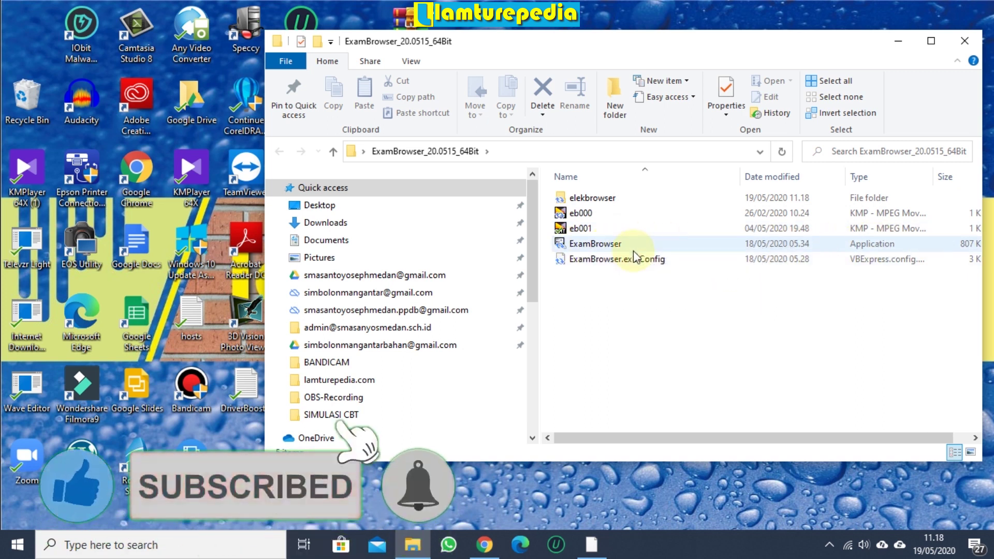
pyautogui.doubleClick(585, 242)
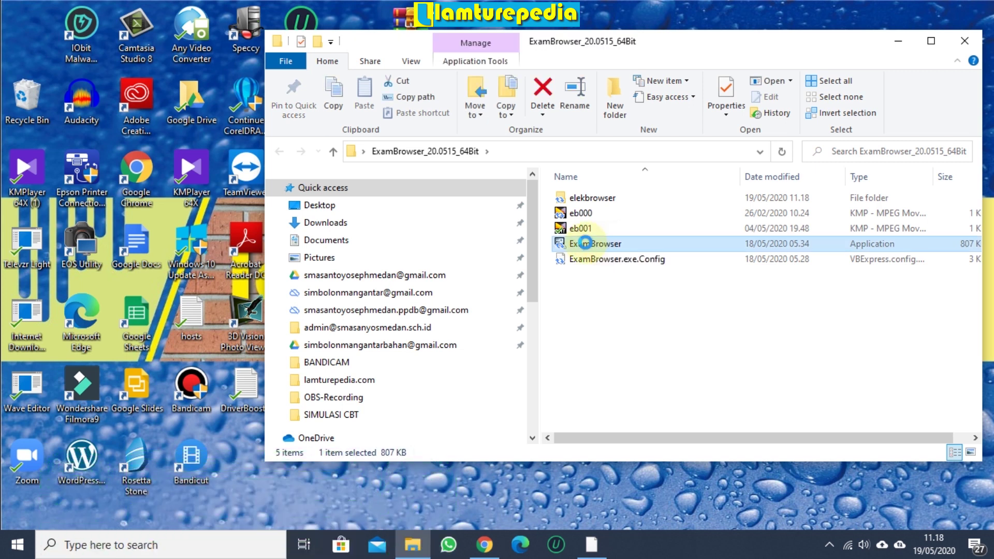
pyautogui.rightClick(585, 243)
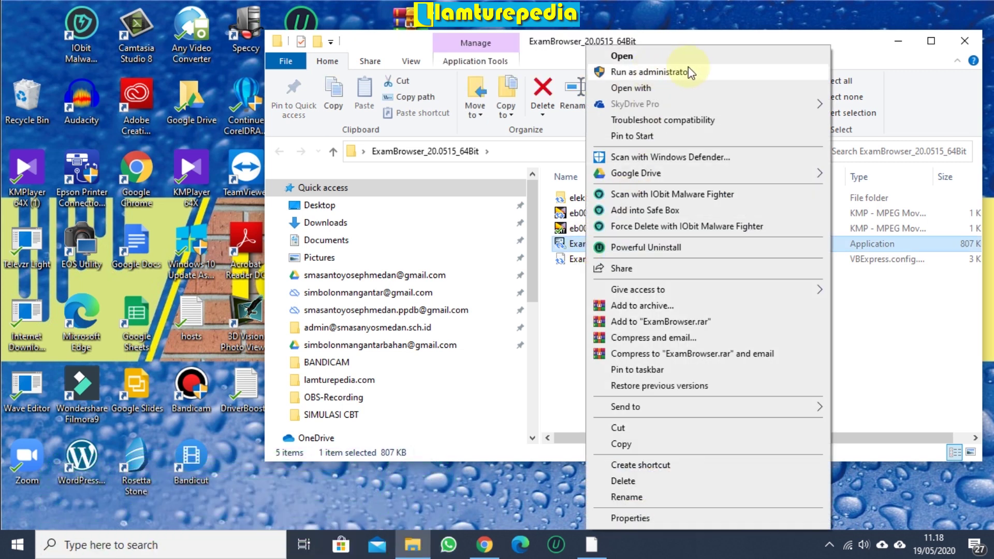
pyautogui.click(718, 78)
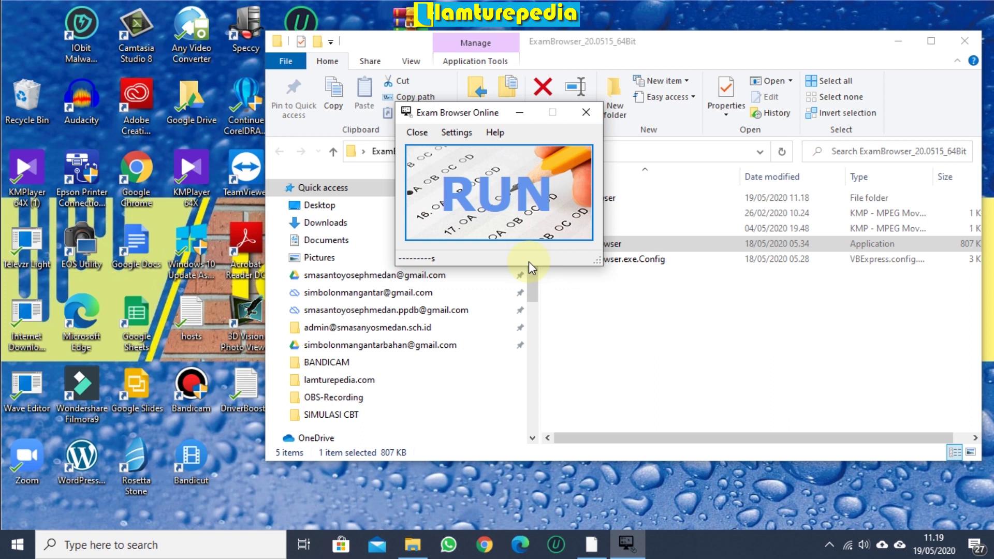
pyautogui.click(498, 194)
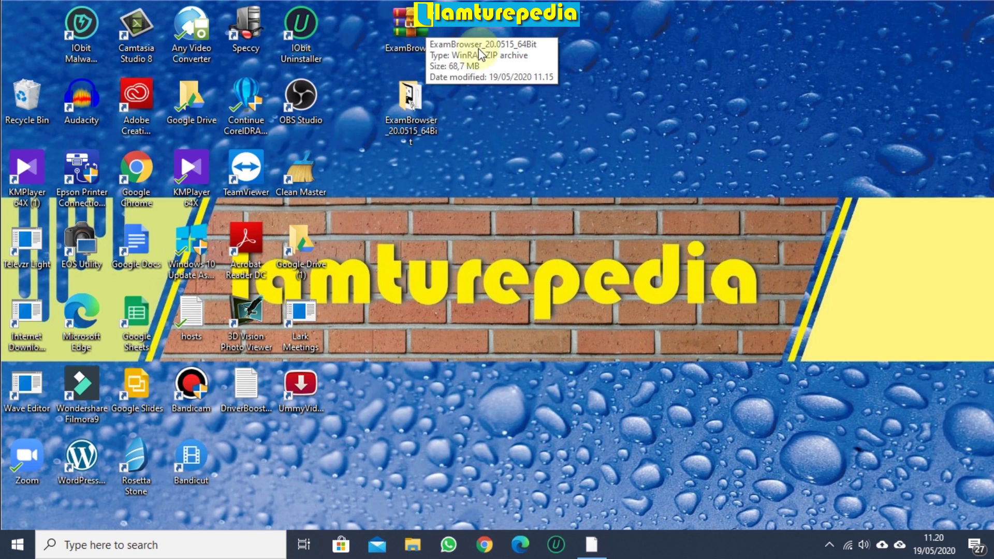
# Open the ExamBrowser_20.0515_64Bit zip archive, launch ExamBrowser.exe directly from inside it and run the online exam browser
pyautogui.click(535, 52)
pyautogui.doubleClick(420, 30)
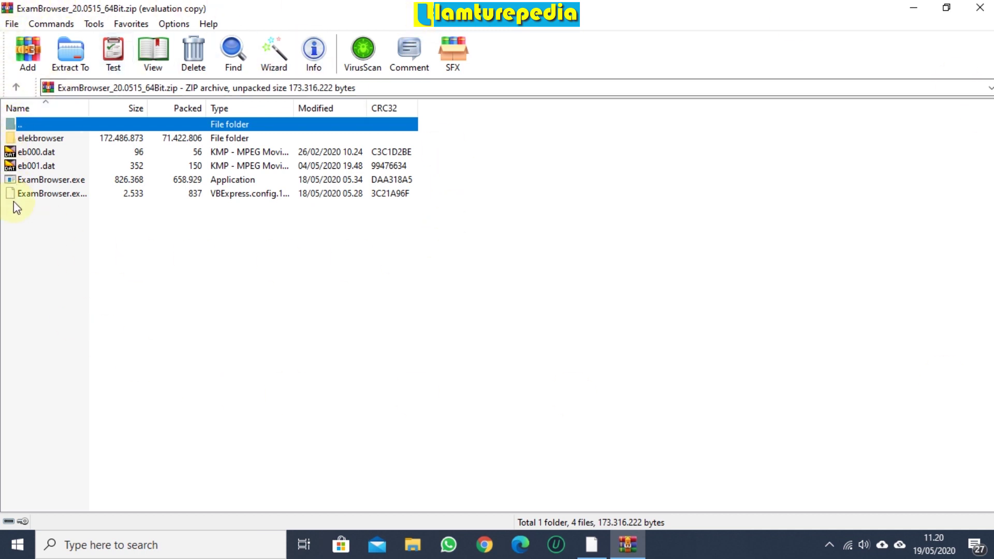
pyautogui.click(59, 181)
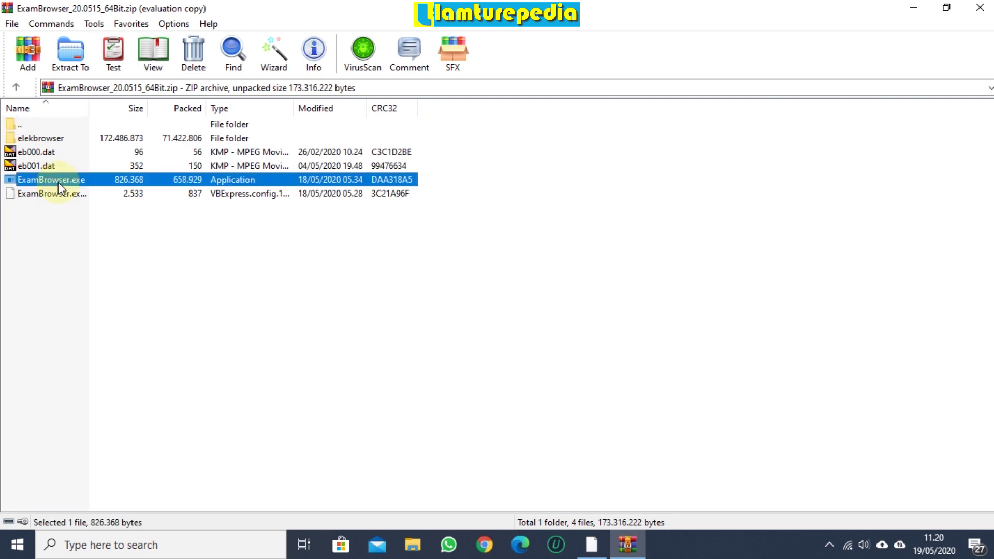
pyautogui.doubleClick(29, 177)
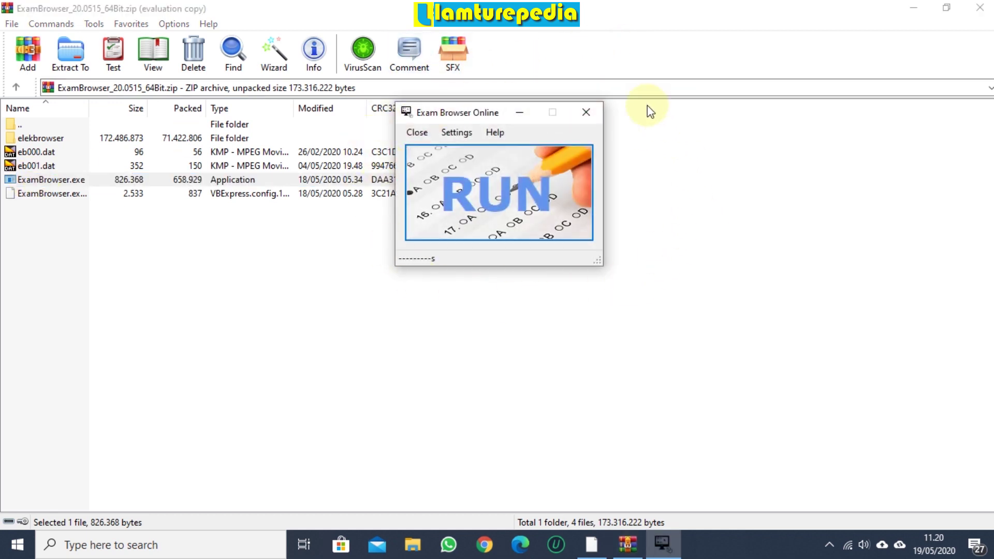
pyautogui.click(507, 191)
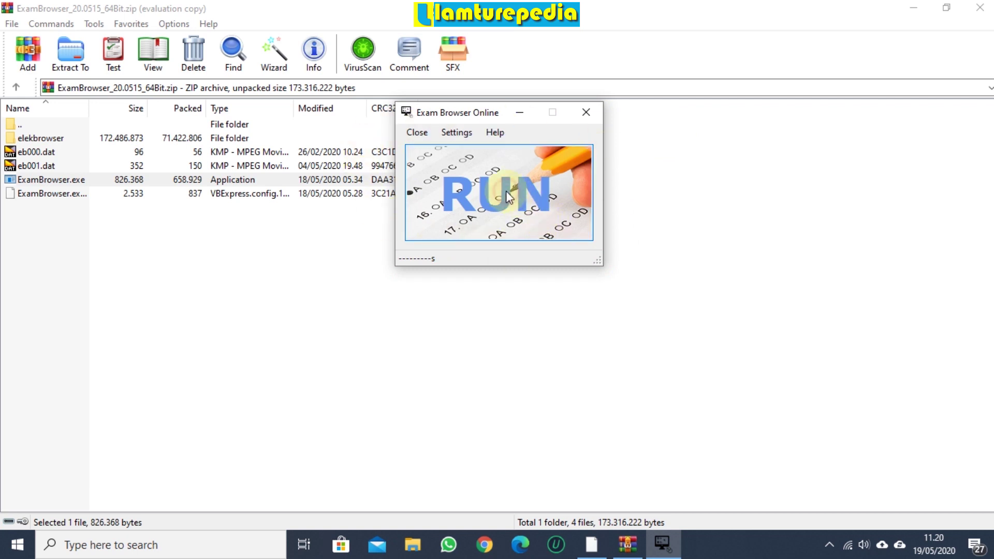